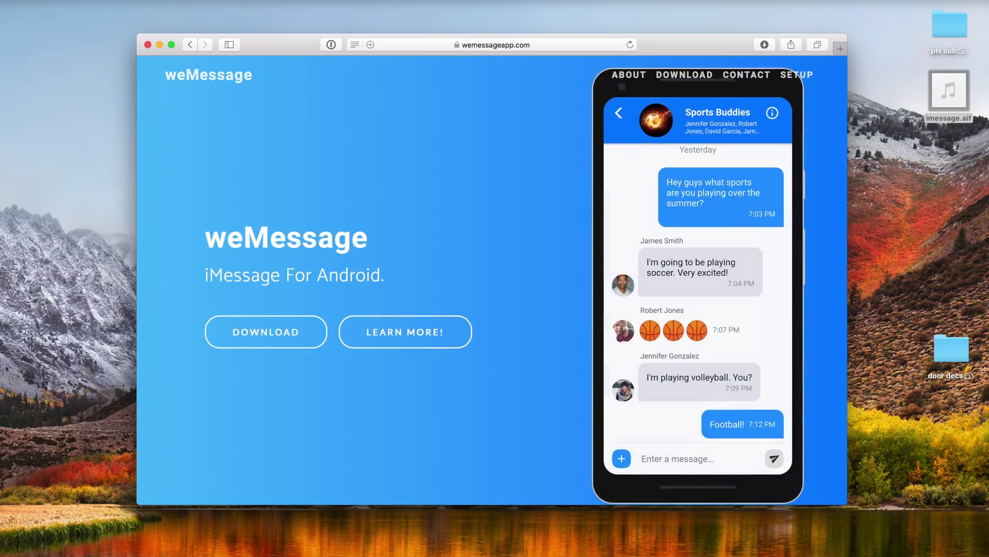
# Step: Download weserver-1.0.1.zip for macOS from the weMessage site and select it in Safari's downloads list
pyautogui.click(413, 42)
pyautogui.click(317, 131)
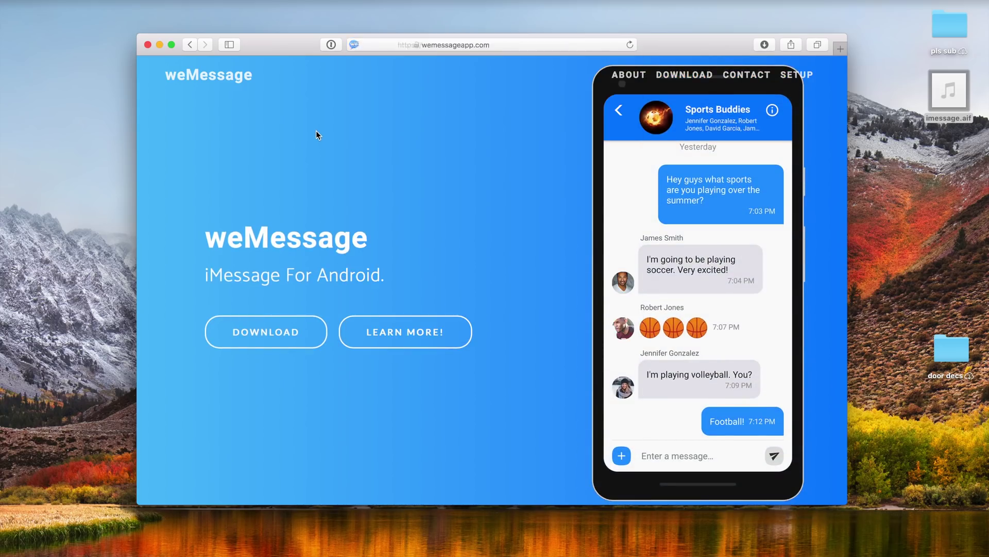
pyautogui.click(261, 321)
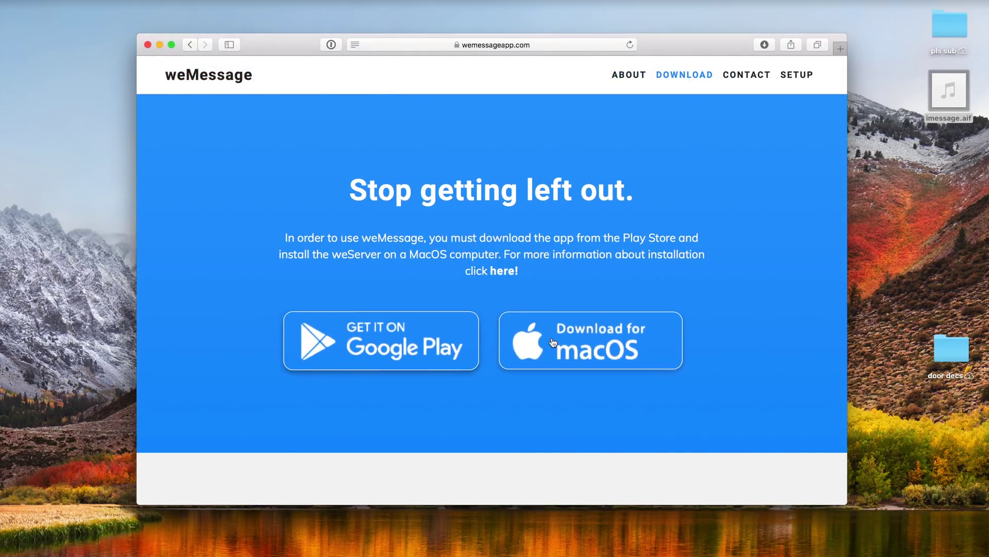
pyautogui.click(645, 338)
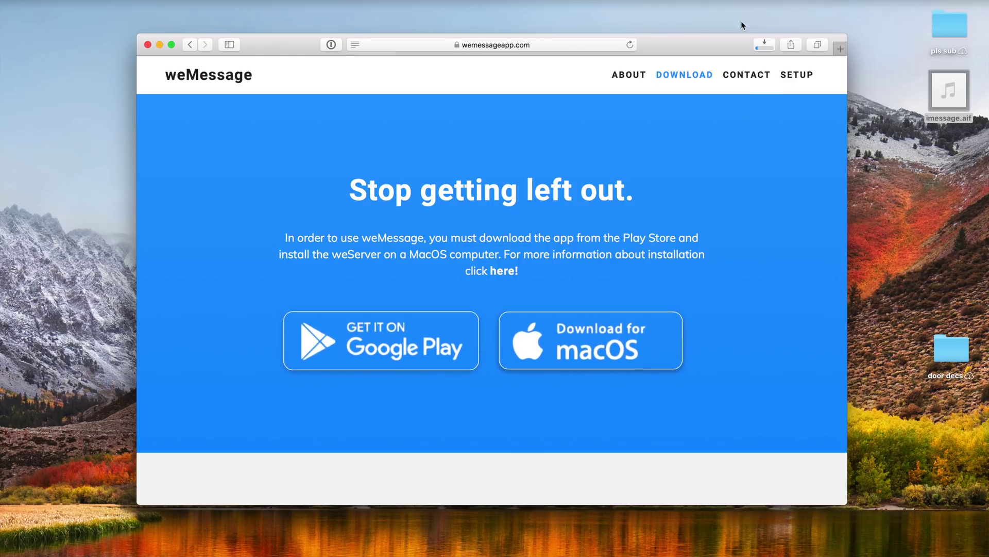
pyautogui.click(766, 45)
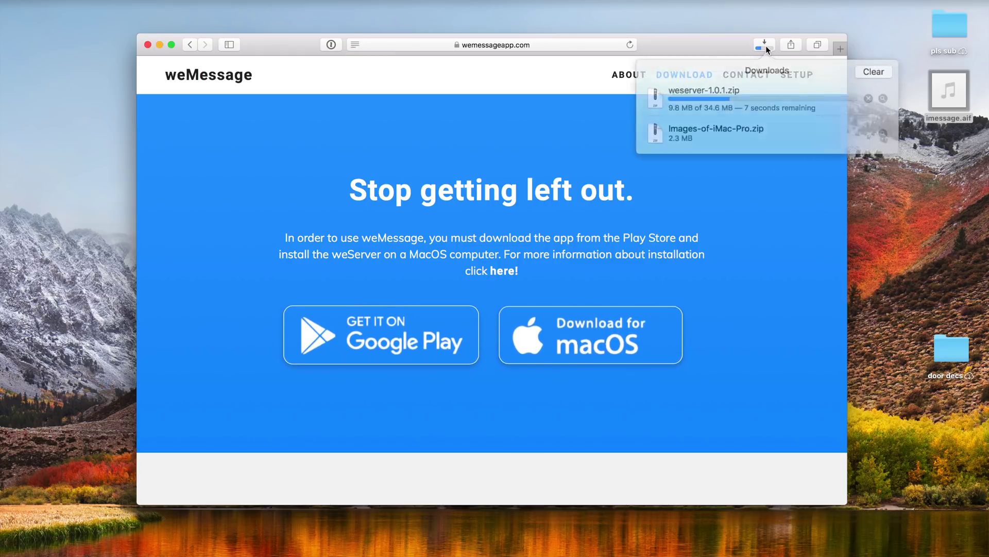
pyautogui.click(753, 94)
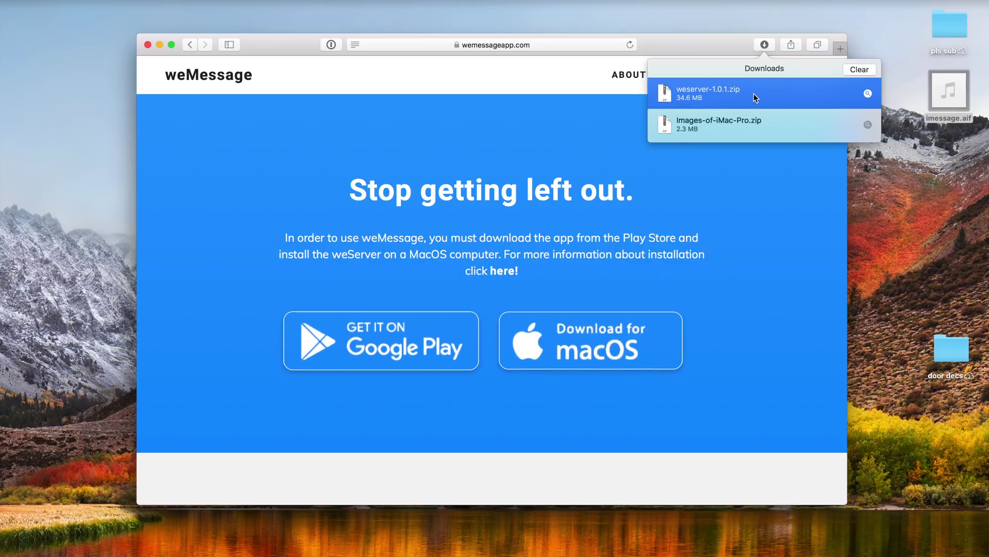
# Step: Open the extracted weServer folder and try launching run.command, which macOS blocks as unidentified
pyautogui.doubleClick(754, 94)
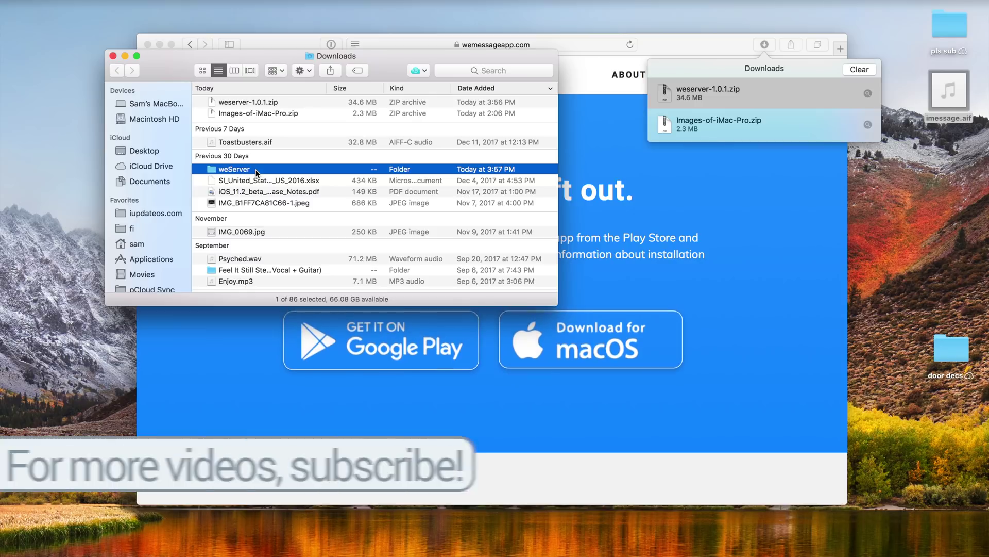
pyautogui.doubleClick(256, 170)
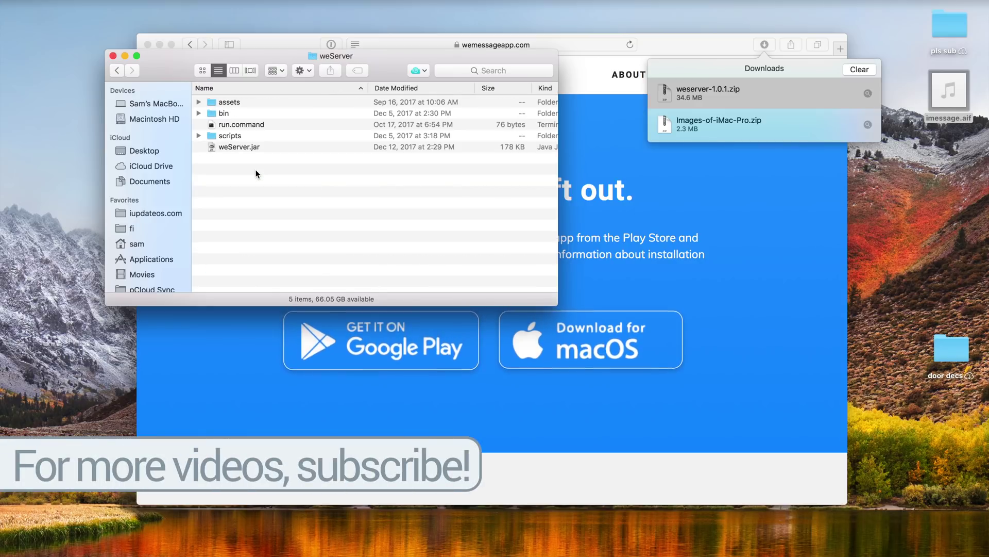
pyautogui.click(287, 124)
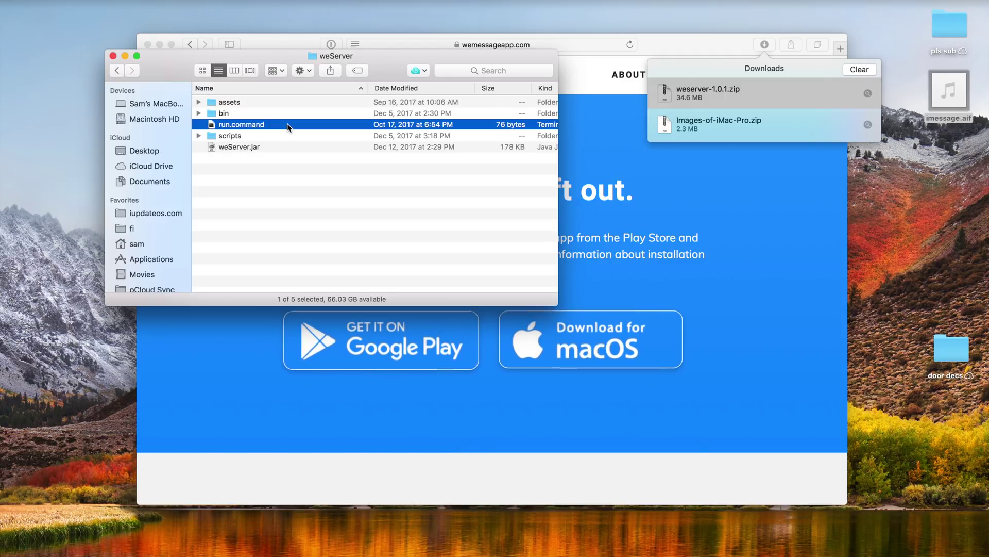
pyautogui.doubleClick(286, 124)
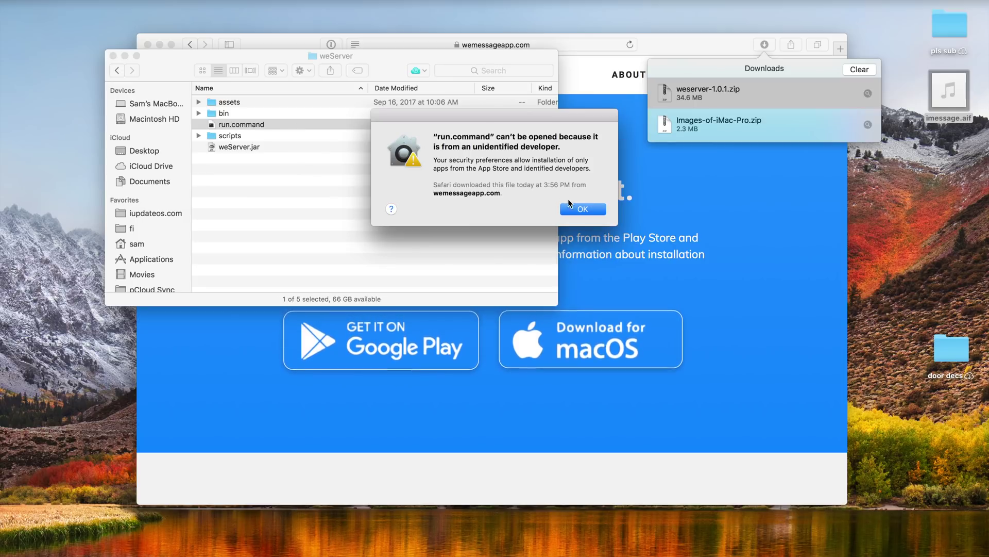
pyautogui.click(578, 209)
# Step: Open run.command from its context menu, confirming past the unidentified-developer warning
pyautogui.click(257, 127)
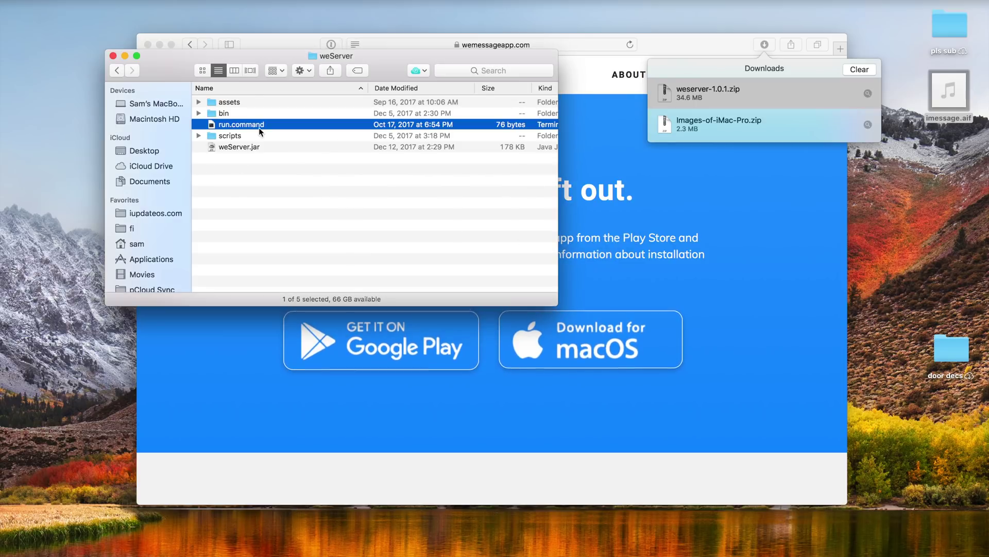
pyautogui.rightClick(257, 128)
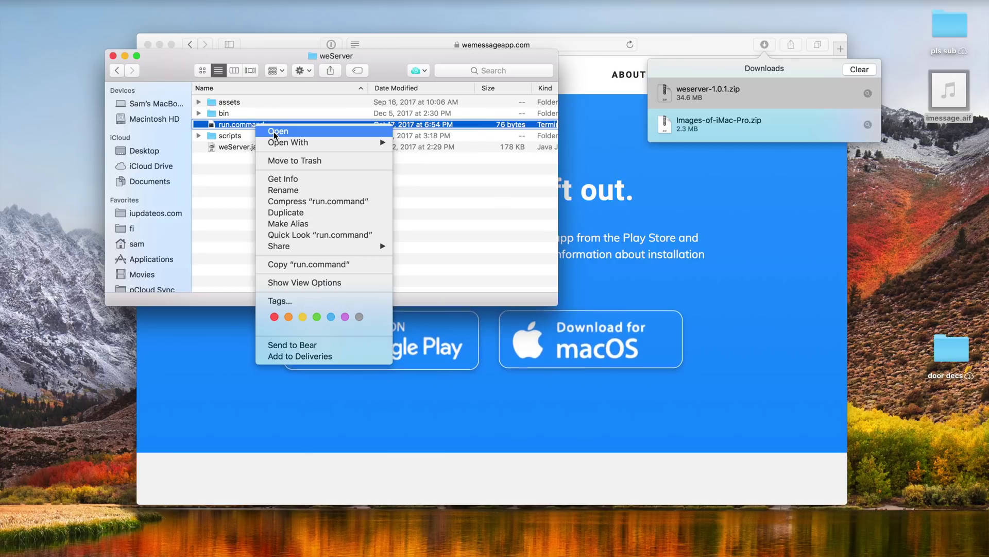
pyautogui.click(274, 131)
pyautogui.click(522, 206)
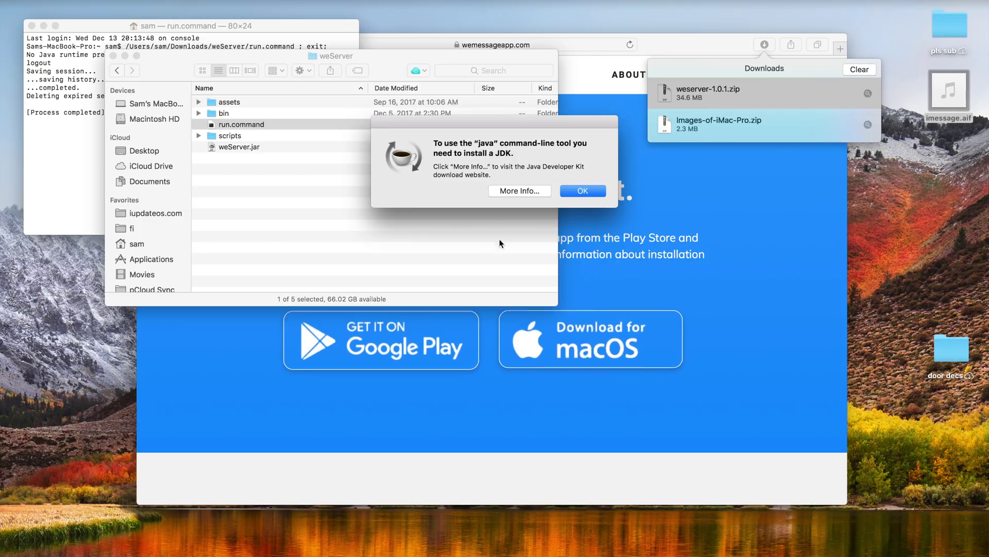
pyautogui.click(209, 26)
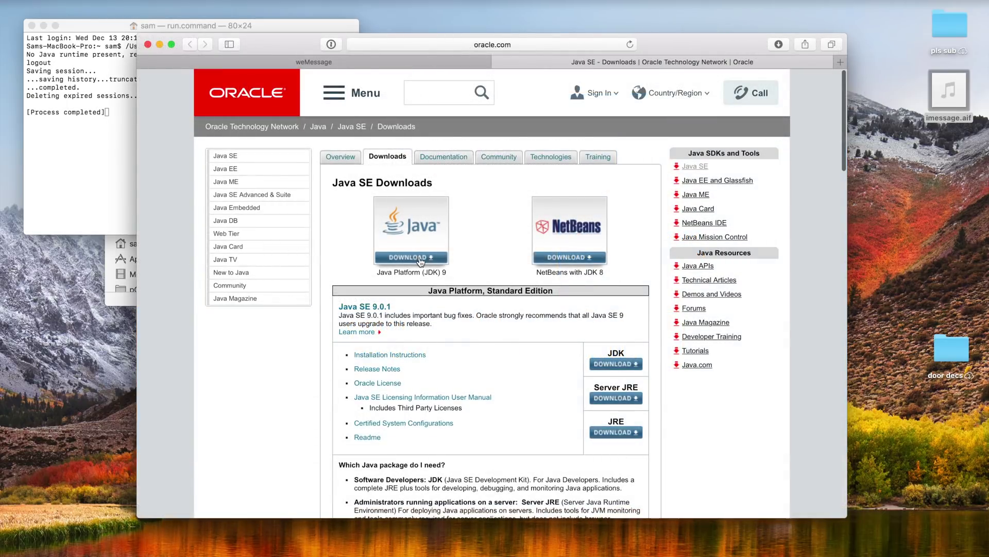
# Step: Download and install JDK 9.0.1 for macOS from Oracle, accepting the license agreement
pyautogui.click(421, 257)
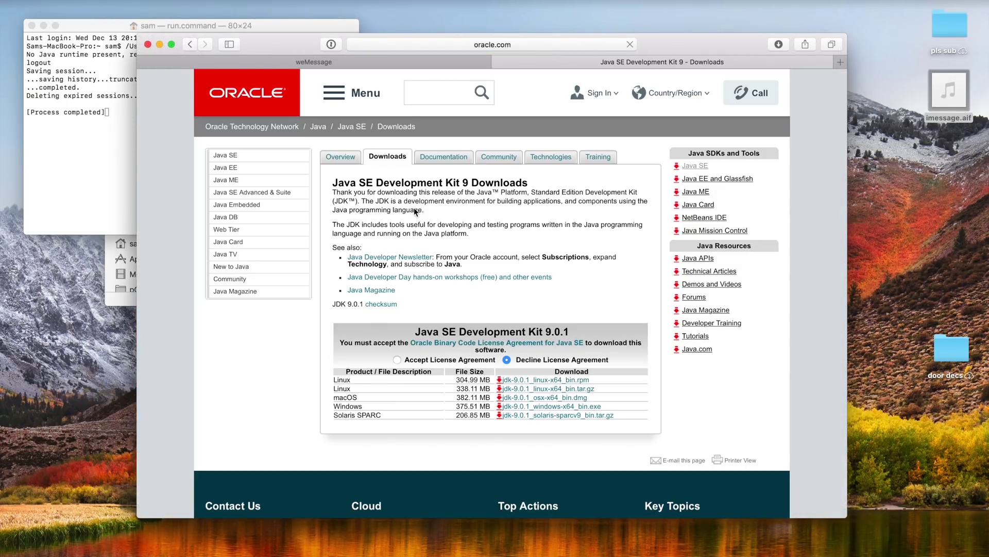
pyautogui.click(397, 359)
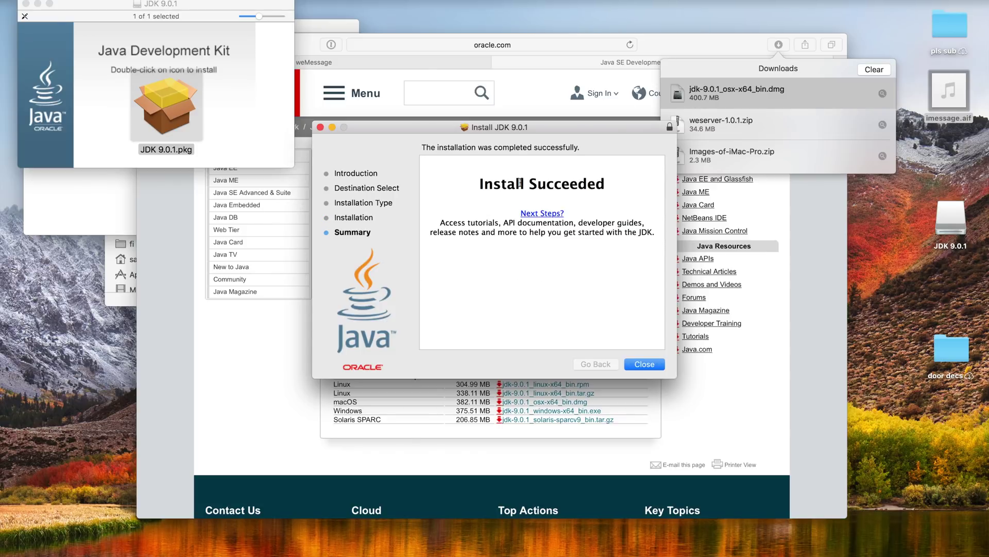
pyautogui.click(646, 363)
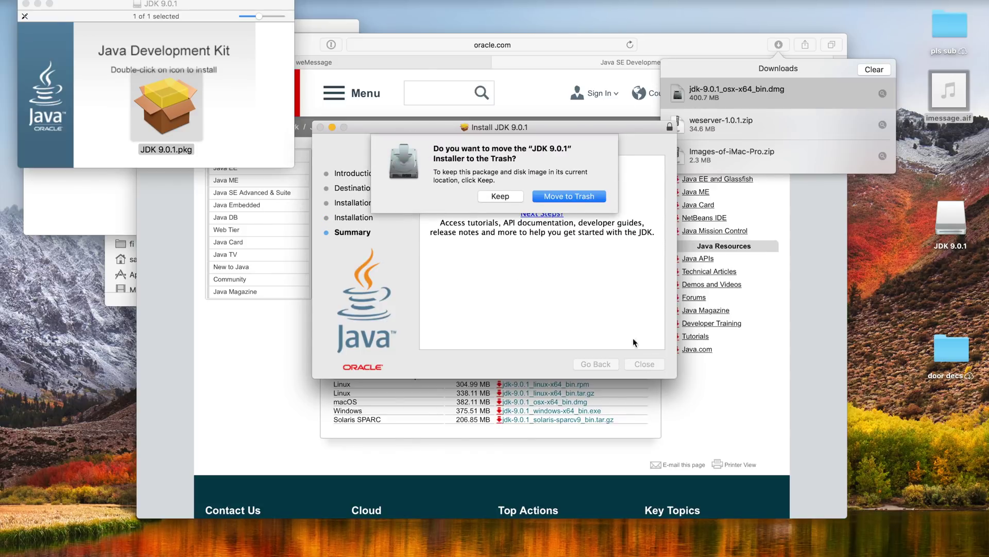
pyautogui.click(566, 197)
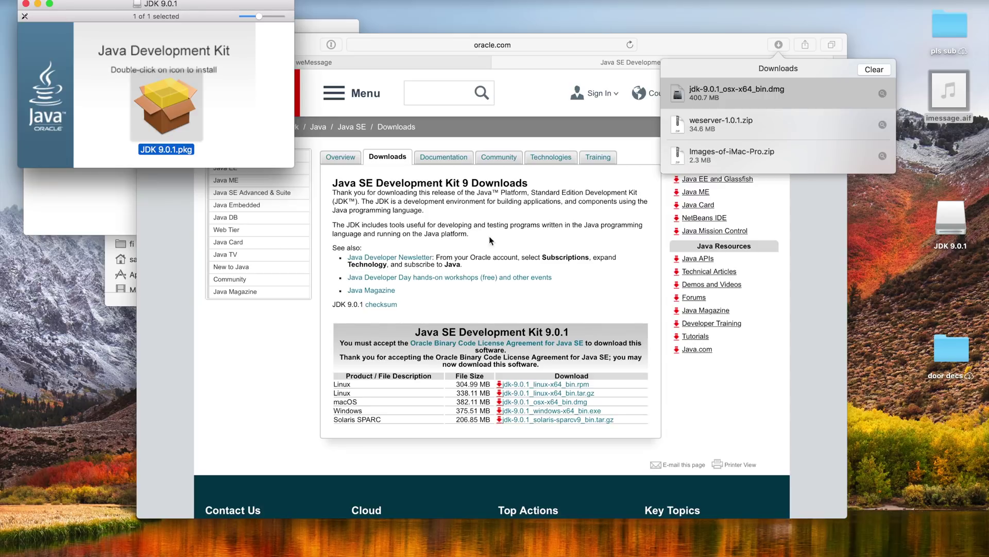
# Step: Close the JDK 9.0.1 disk window and rerun run.command from the weServer folder
pyautogui.click(107, 553)
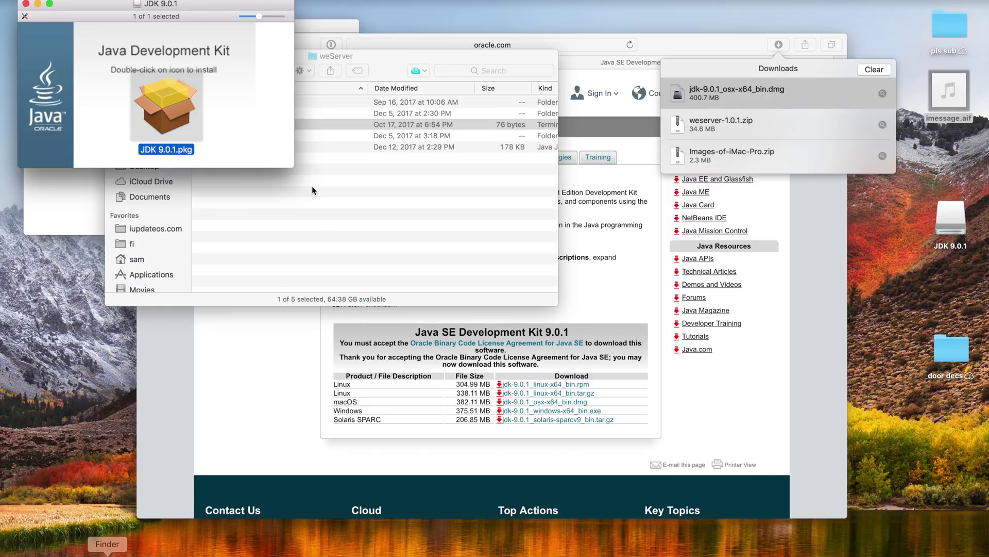
pyautogui.click(26, 4)
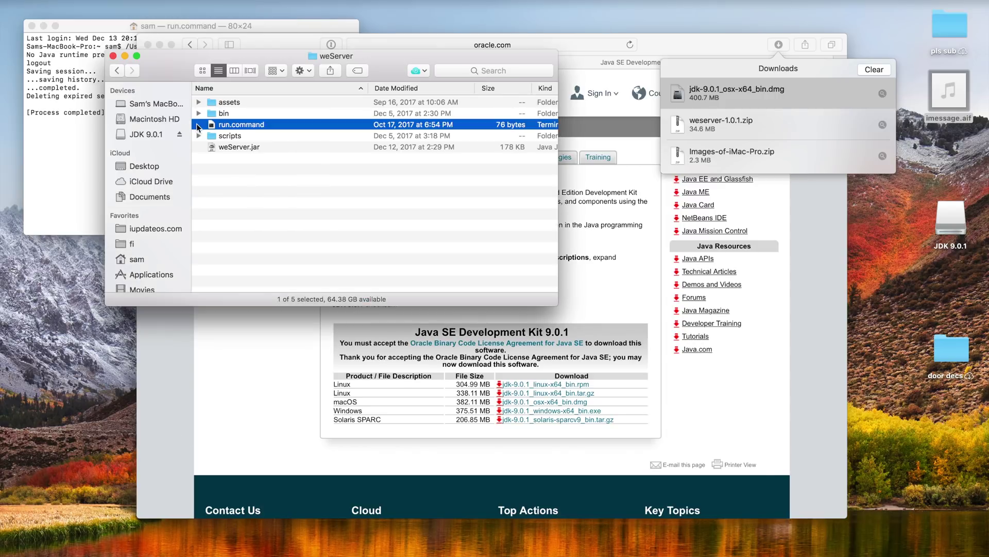
pyautogui.doubleClick(234, 122)
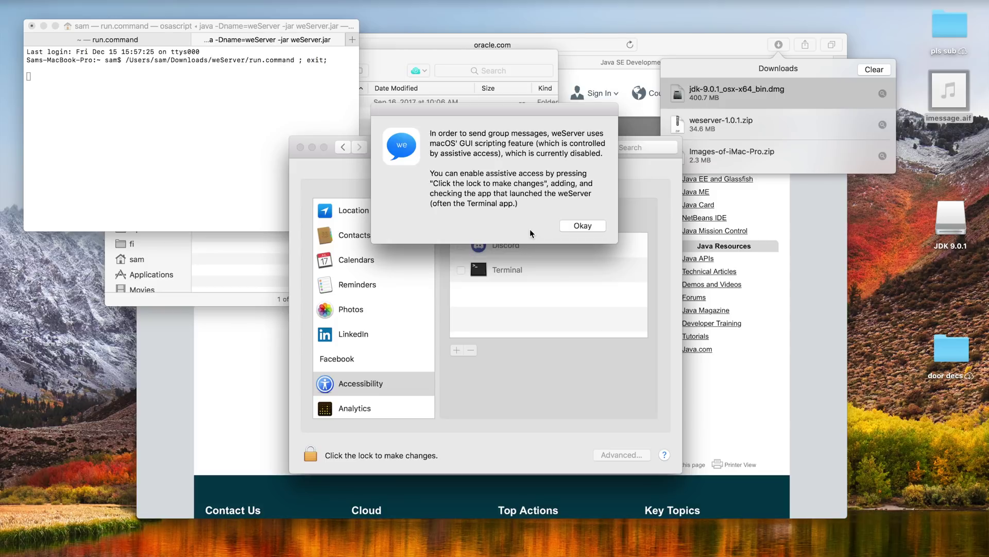
# Step: Dismiss the assistive access alert and lock Accessibility settings with Terminal allowed, then close them
pyautogui.press('Return')
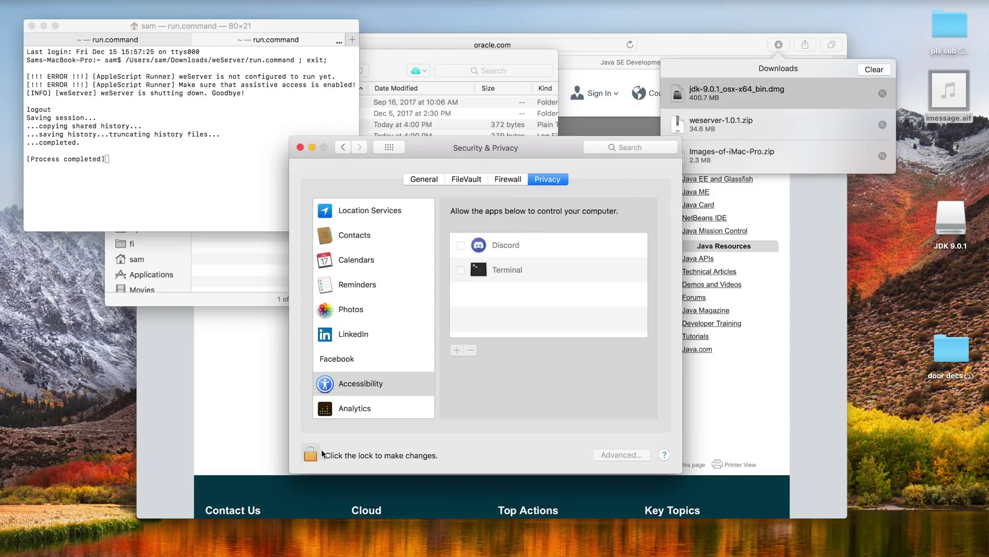
pyautogui.click(461, 270)
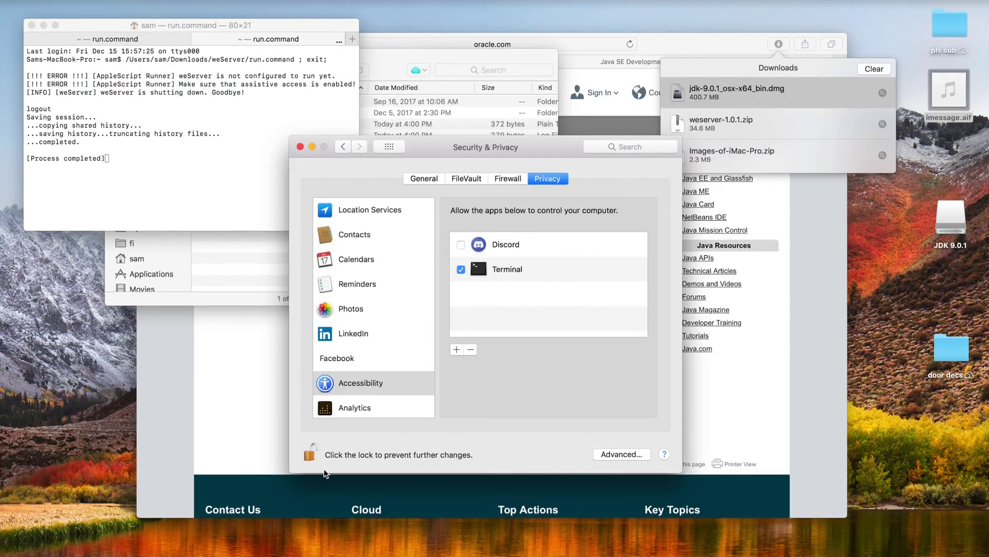
pyautogui.click(310, 453)
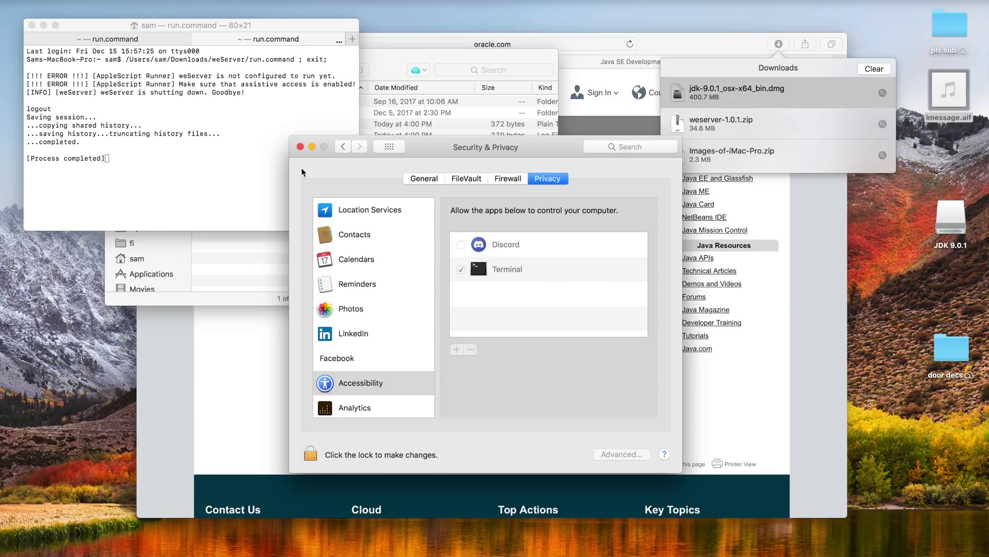
pyautogui.click(301, 148)
# Step: Run run.command and enter the device email and password, starting weServer on port 22222
pyautogui.click(290, 150)
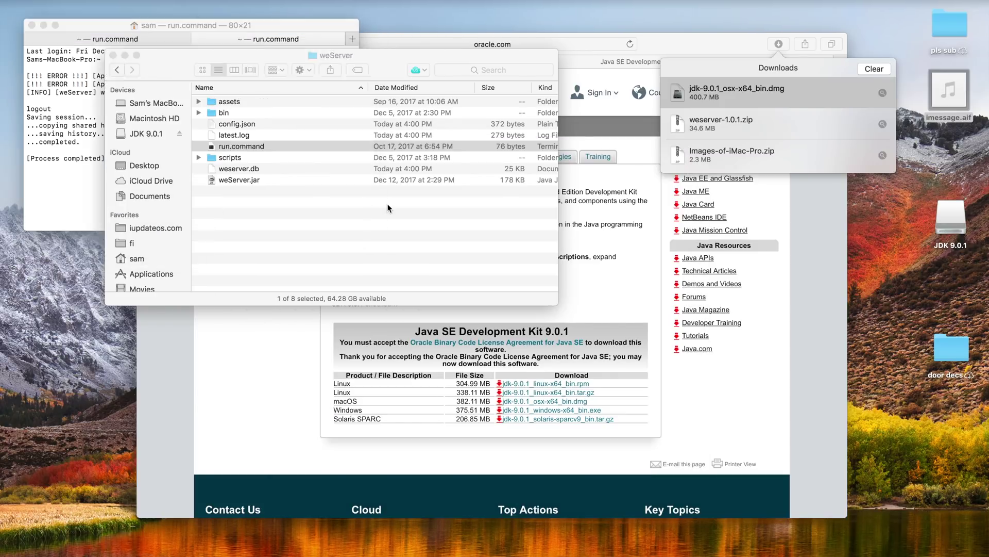
pyautogui.doubleClick(283, 148)
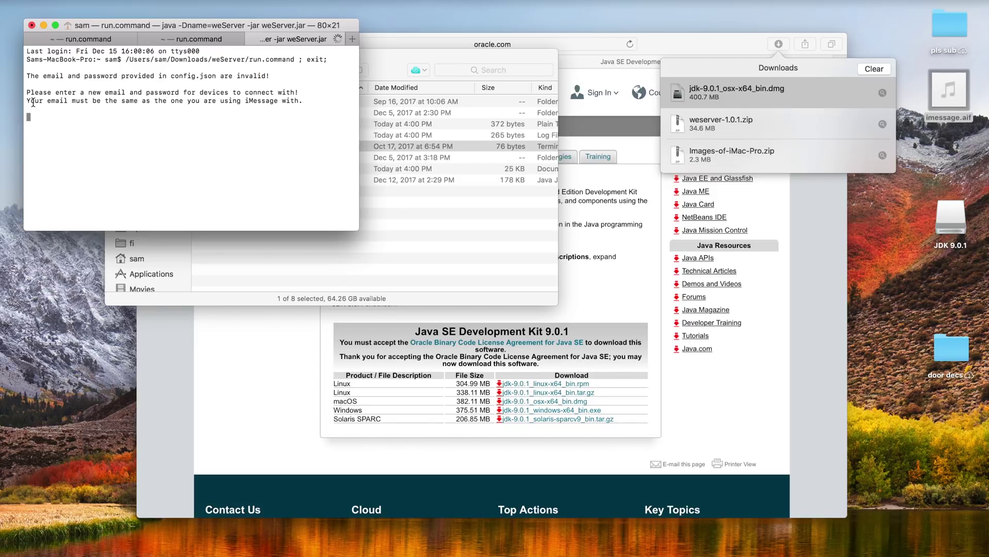
pyautogui.moveTo(28, 102); pyautogui.dragTo(305, 103)
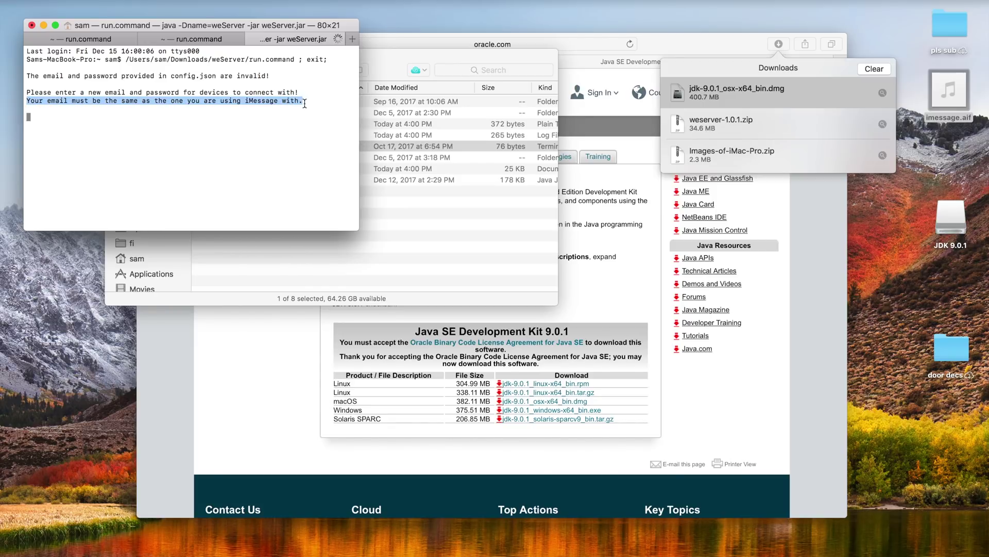
pyautogui.click(122, 192)
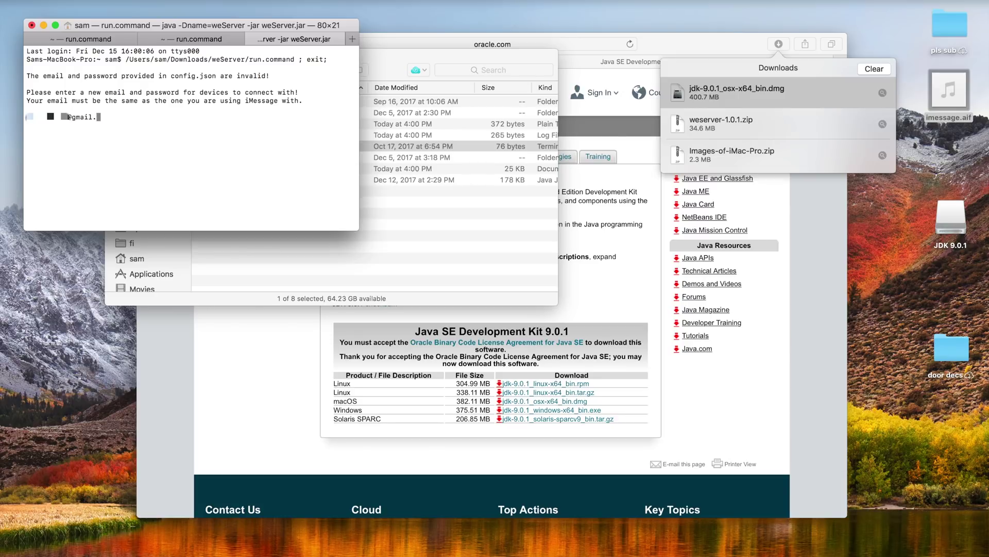
pyautogui.press('Return')
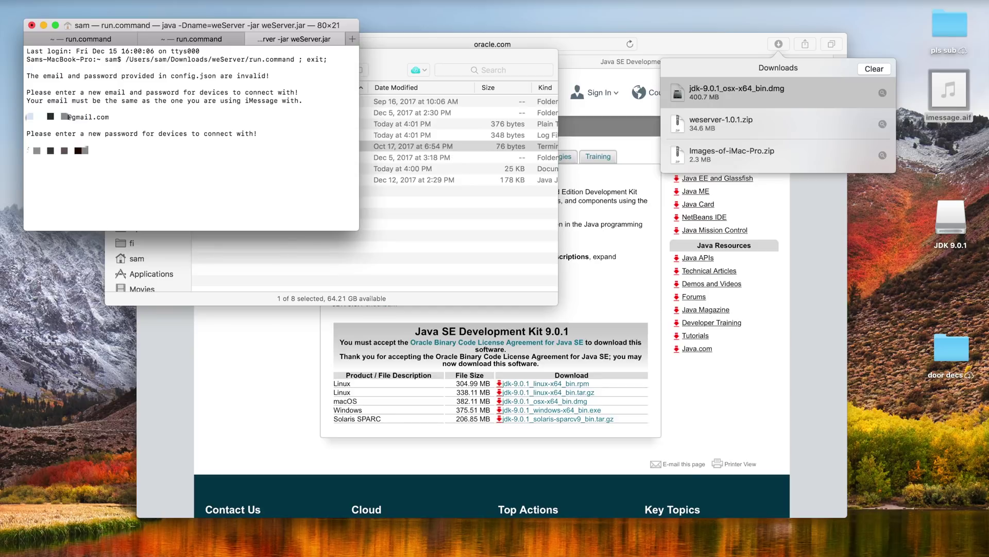
pyautogui.press('Return')
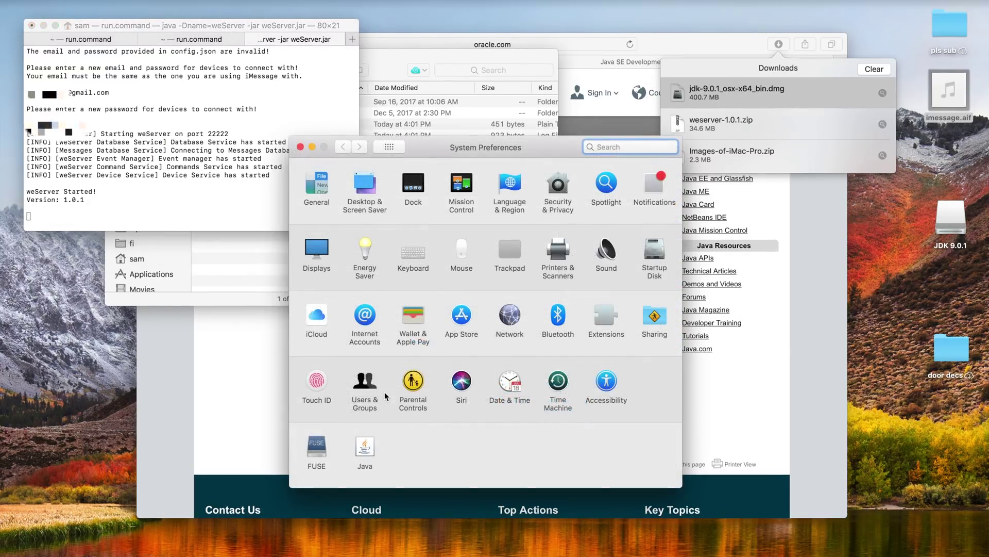
# Step: Show the Wi-Fi TCP/IP settings under Network > Advanced to read IPv4 address 192.168.7.48
pyautogui.click(509, 323)
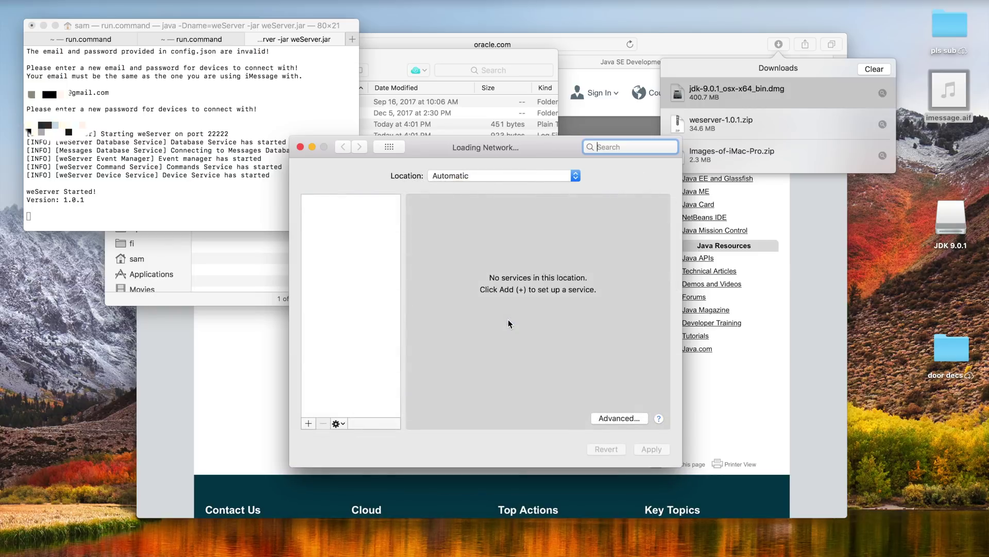
pyautogui.click(608, 419)
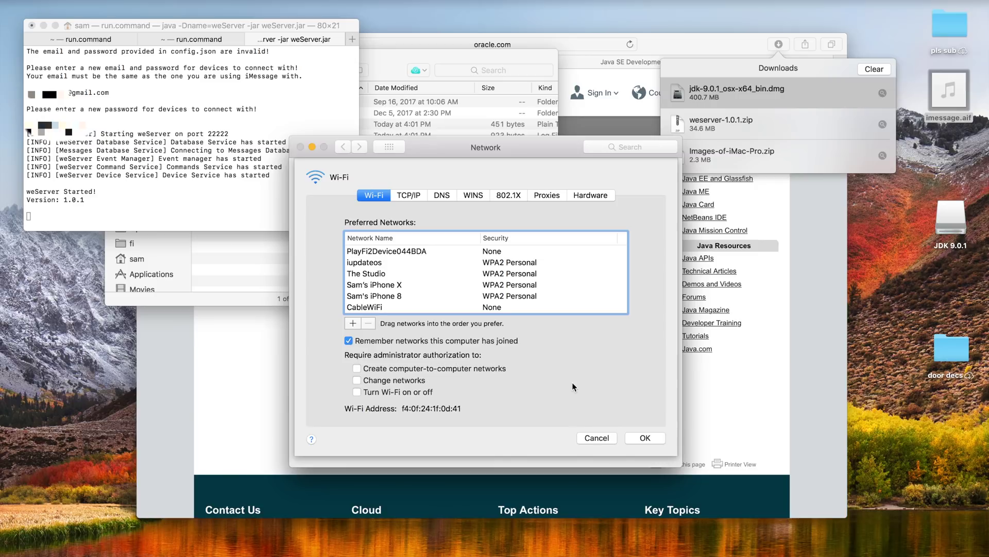
pyautogui.click(411, 196)
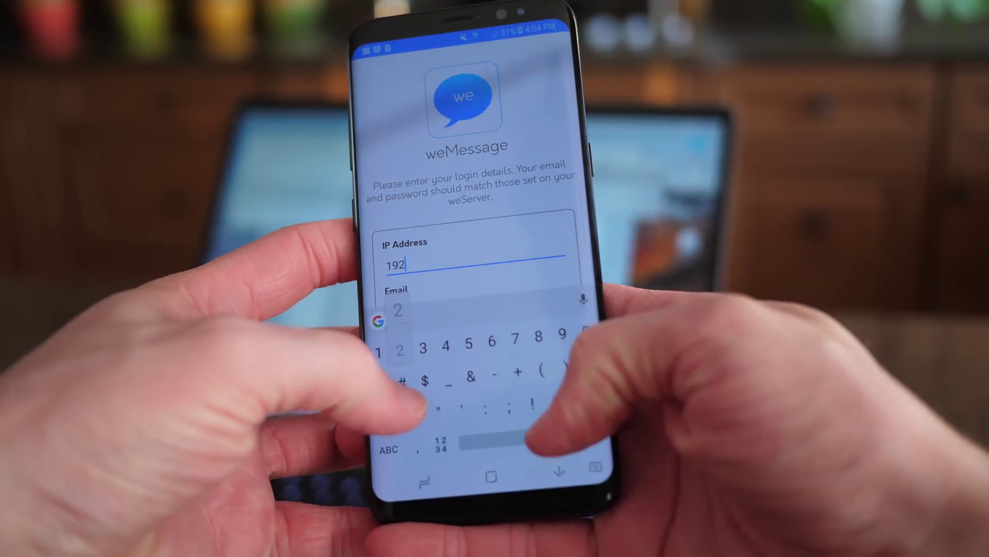
# Step: Enter server IP address 192.168.7.48 in weMessage and continue to the email field
pyautogui.write('.1')
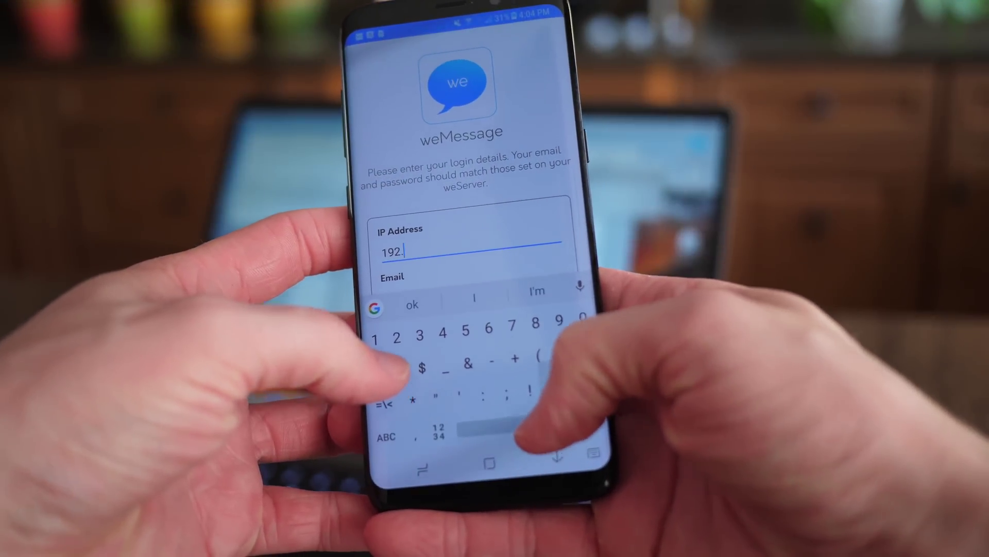
pyautogui.write('68.')
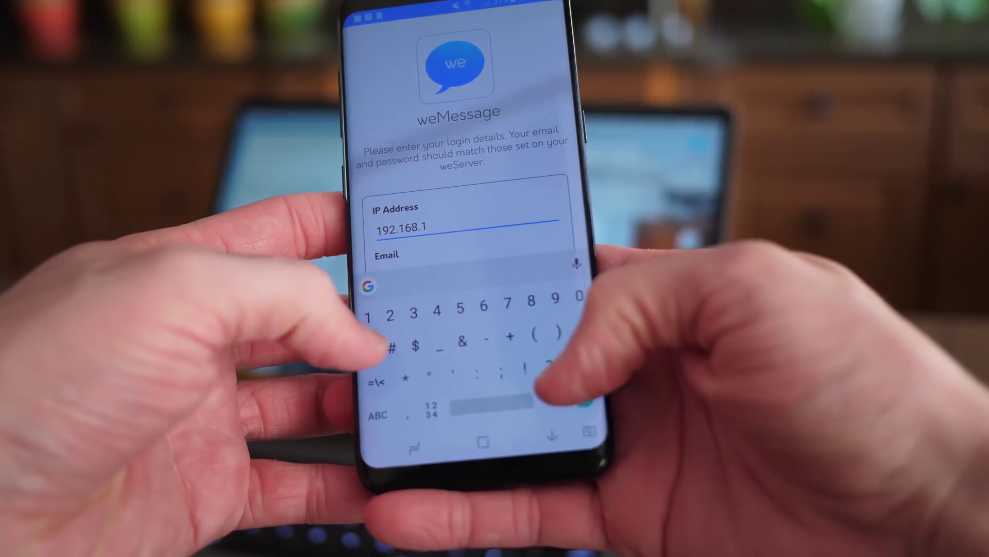
pyautogui.write('7.4')
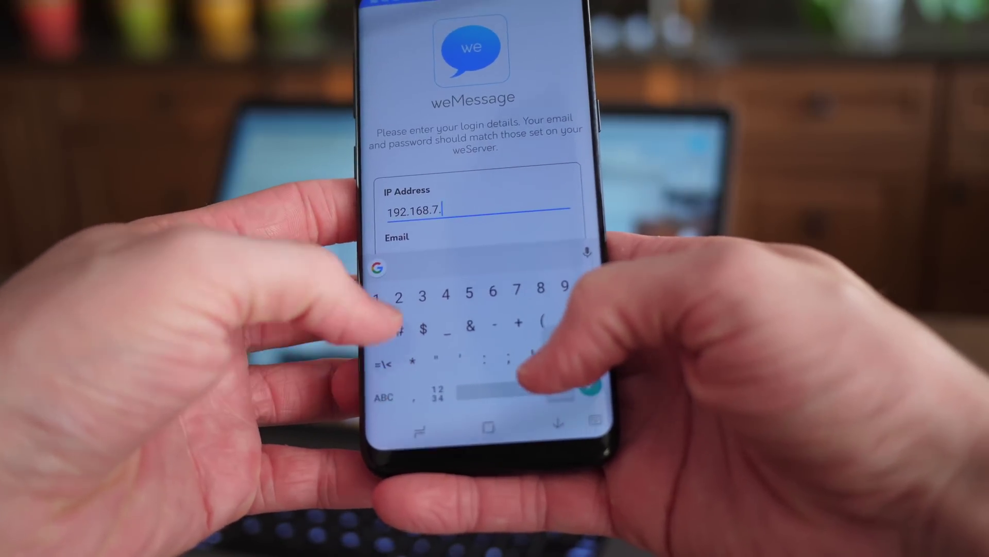
pyautogui.write('8')
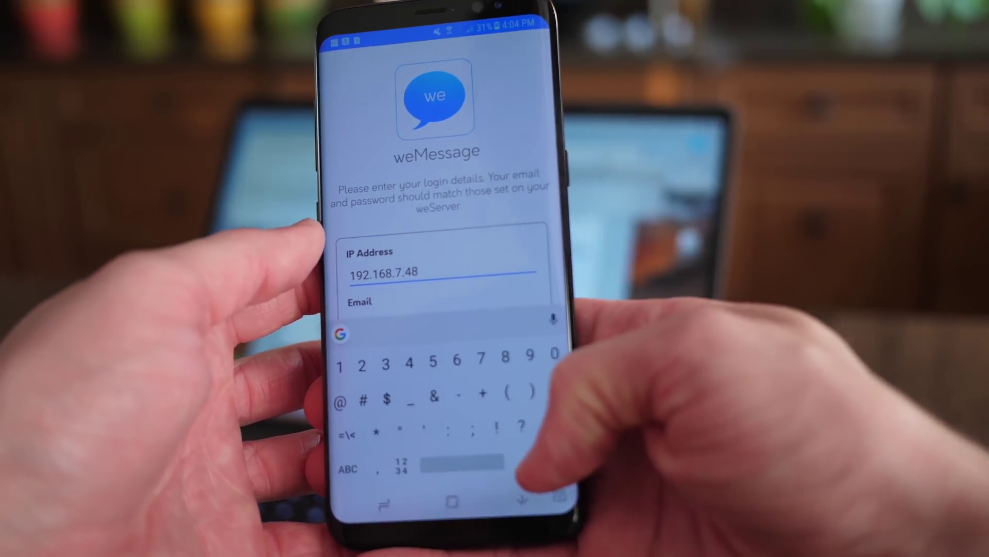
pyautogui.press('Return')
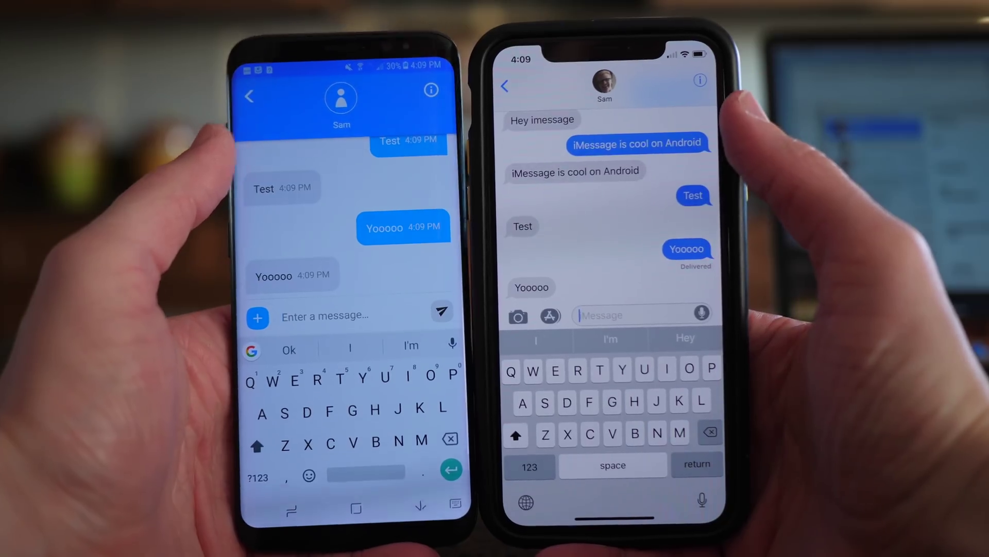
# Step: Send 'Test' from weMessage, reply 'Woah' on the iPhone, and reopen the weMessage conversation
pyautogui.write('T')
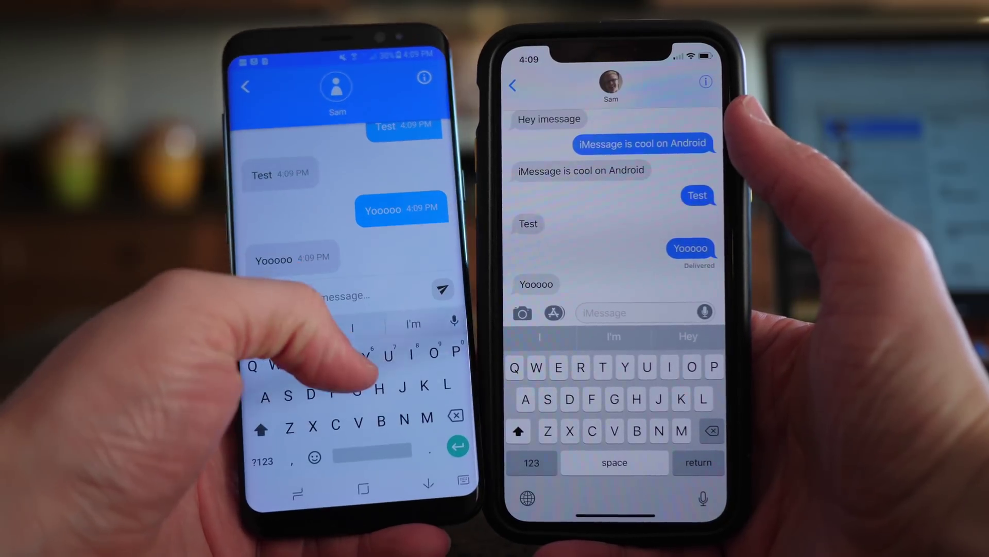
pyautogui.write('es')
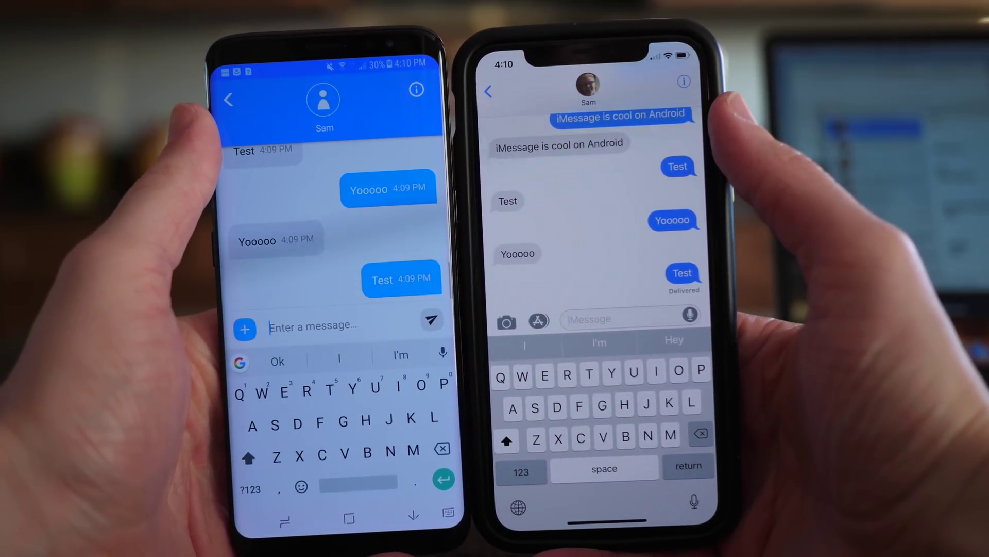
pyautogui.write('Eo')
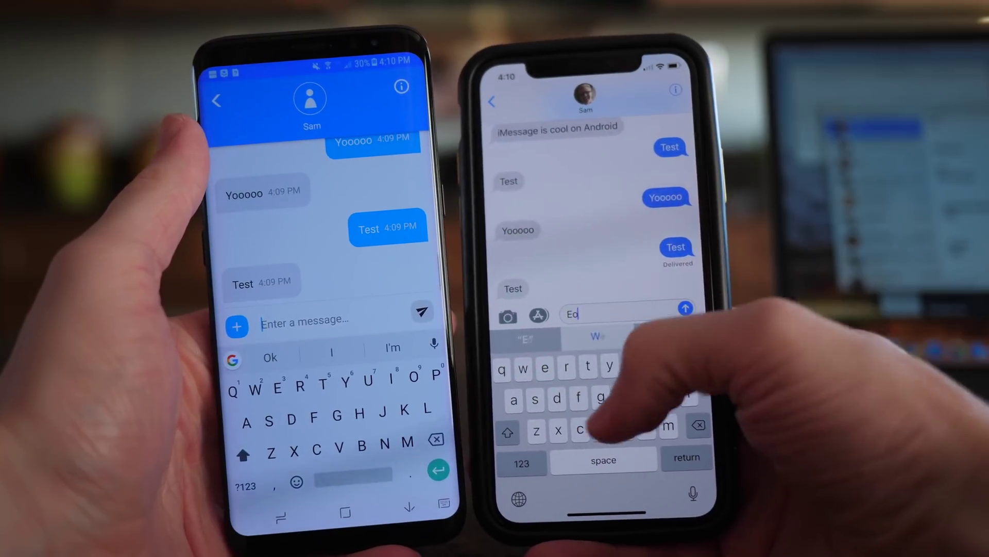
pyautogui.write('ah')
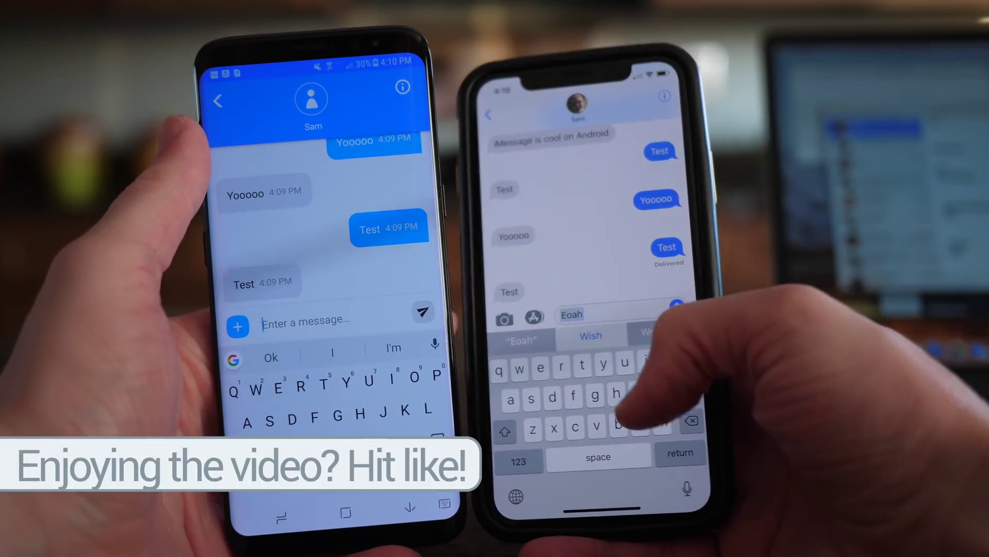
pyautogui.press('BackSpace')
pyautogui.press('BackSpace')
pyautogui.press('BackSpace')
pyautogui.write('Woa')
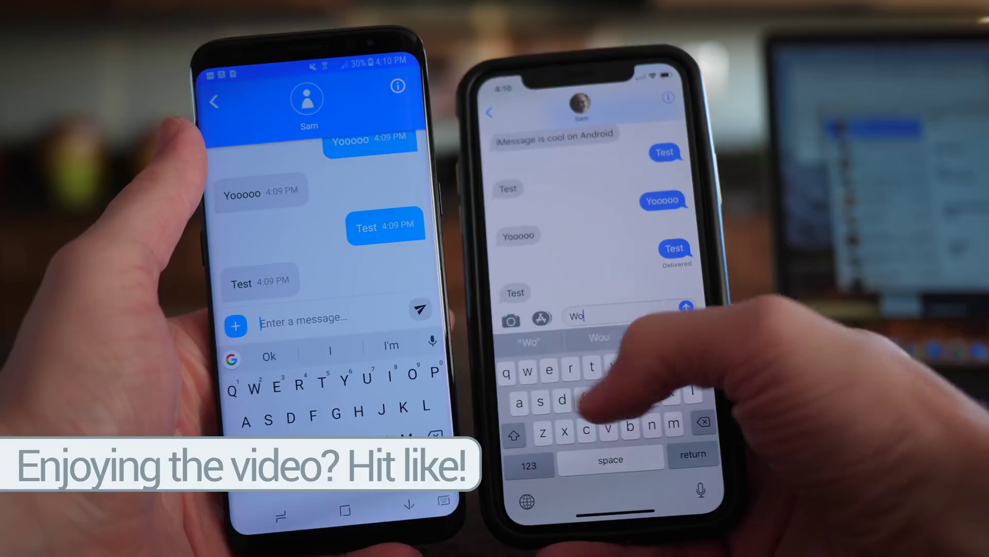
pyautogui.write('h')
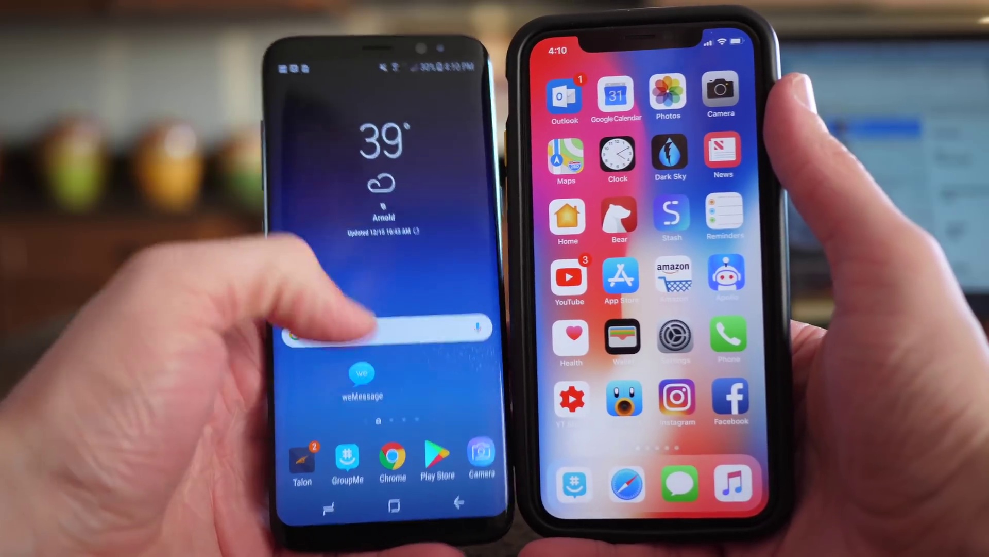
pyautogui.click(354, 381)
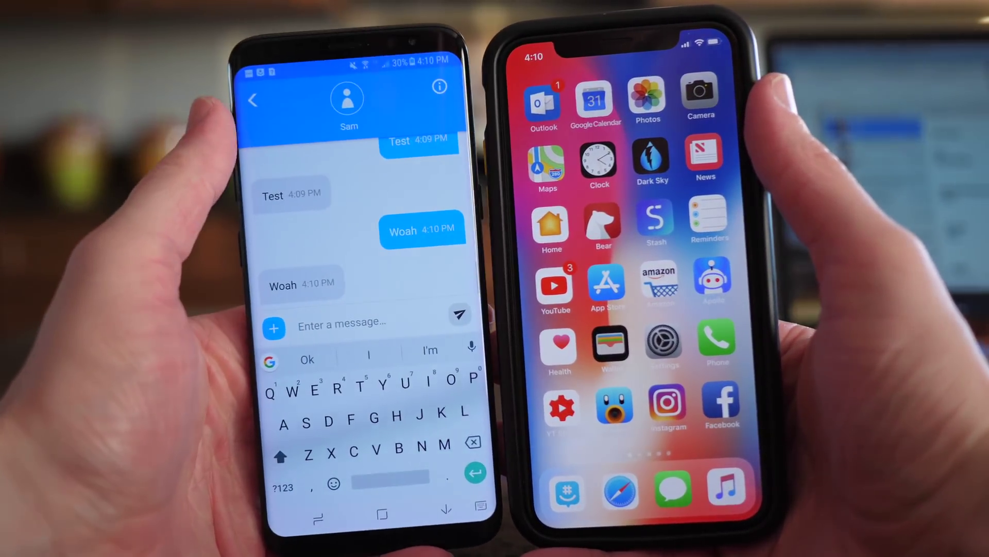